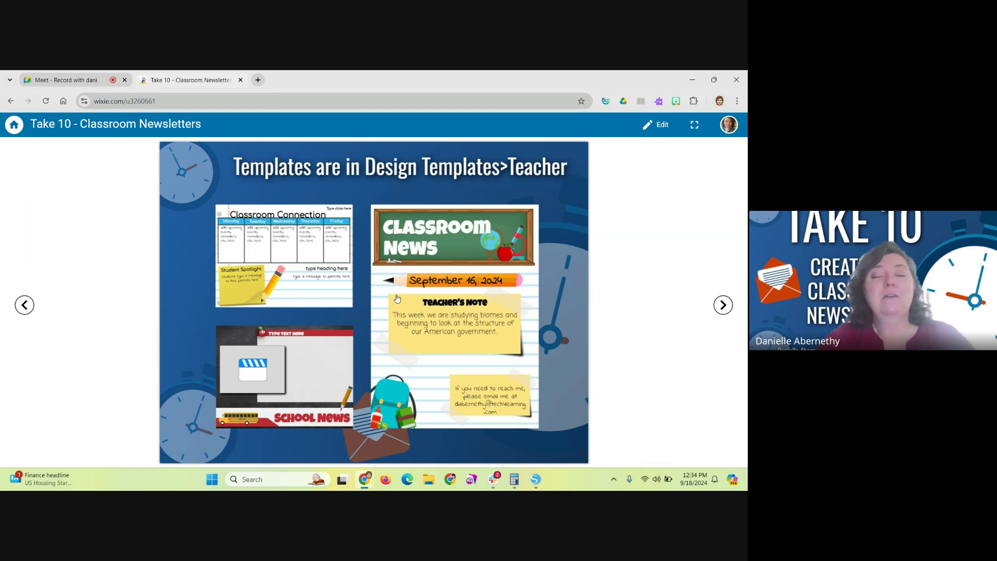
Step: View the linked Classroom Connection and School News templates, returning to the Take 10 presentation after each
{"action": "left_click", "coordinate": [276, 261]}
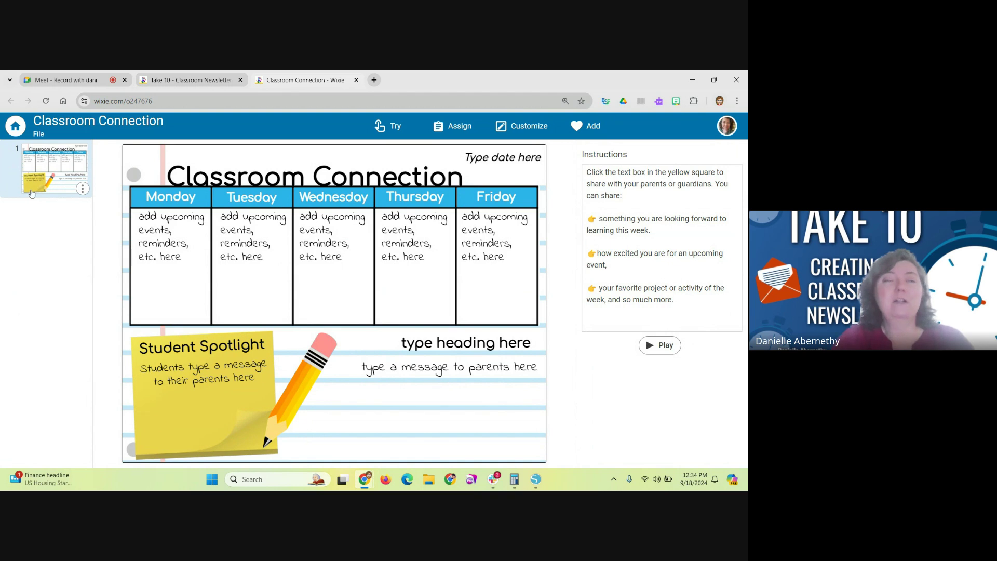
{"action": "left_click", "coordinate": [180, 87]}
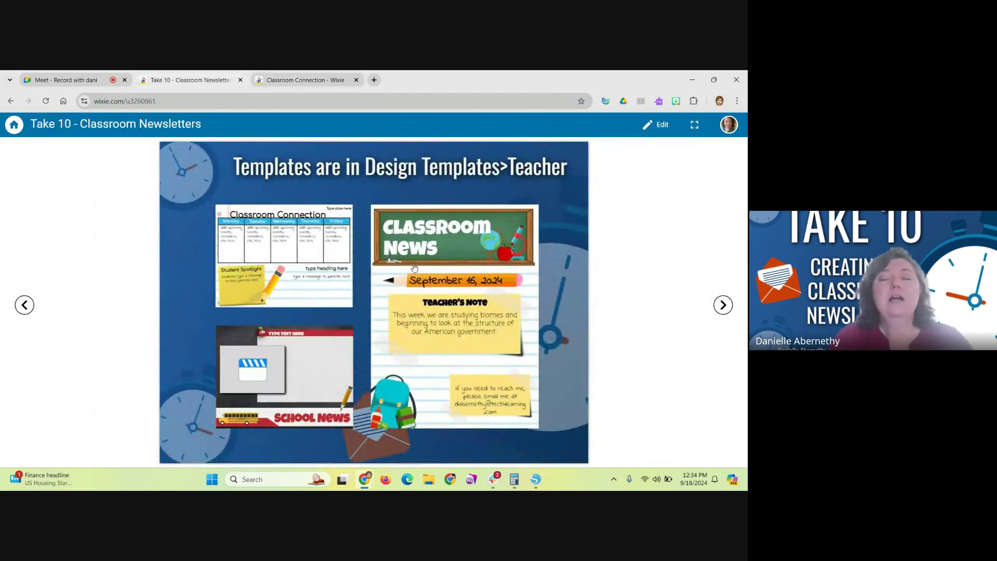
{"action": "left_click", "coordinate": [294, 380]}
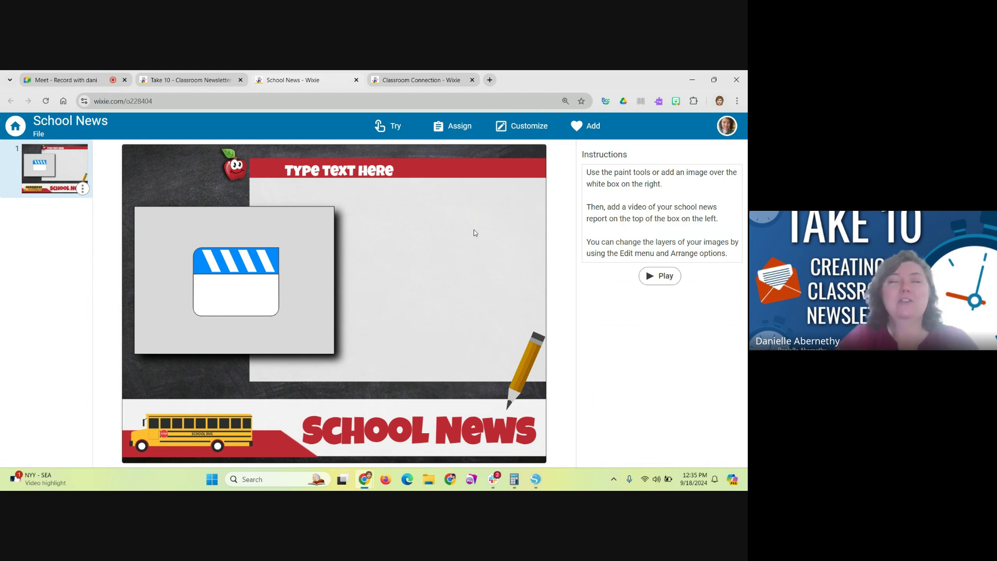
{"action": "left_click", "coordinate": [199, 77]}
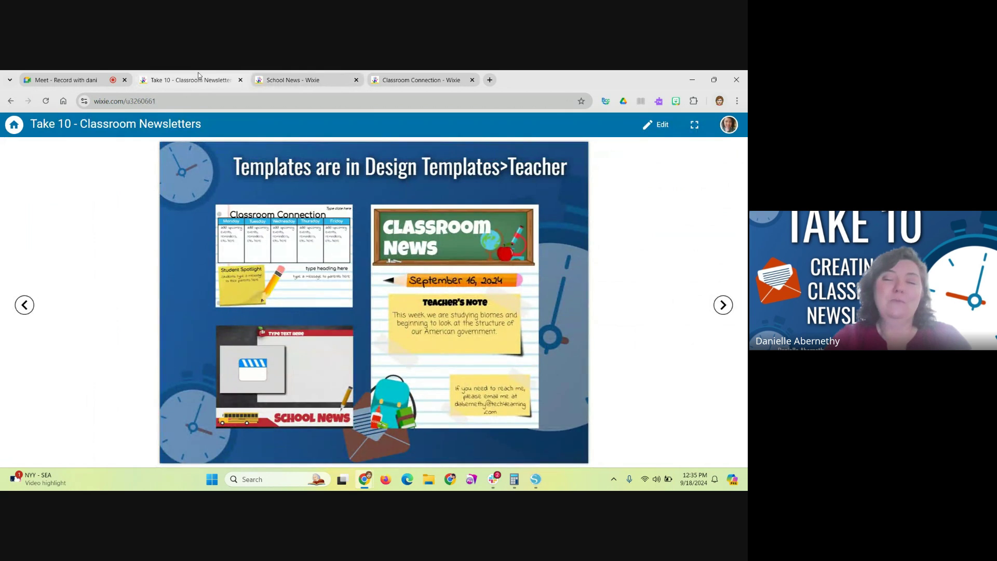
Step: Open the Classroom News project from the presentation and look over both of its pages
{"action": "left_click", "coordinate": [510, 282]}
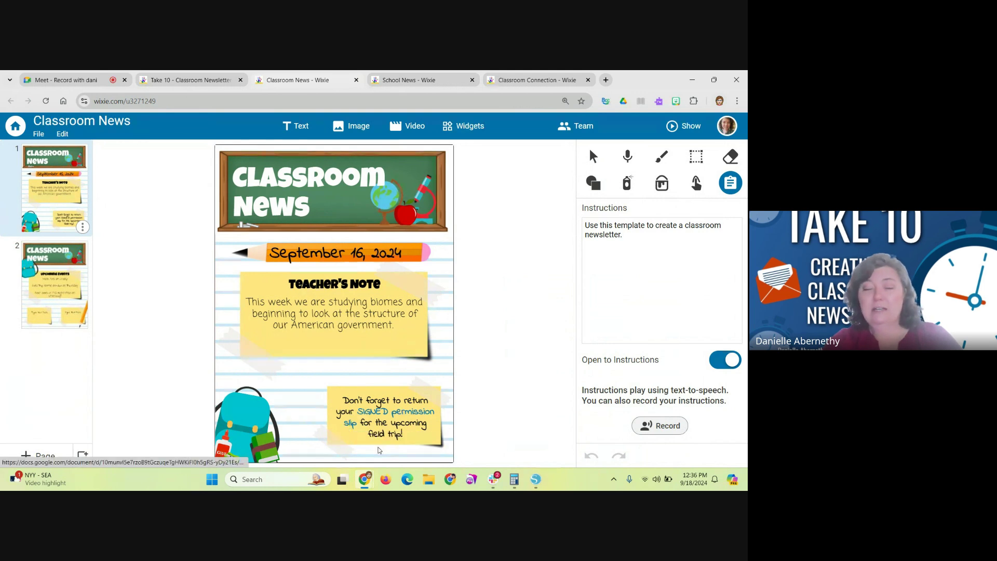
{"action": "left_click", "coordinate": [55, 267]}
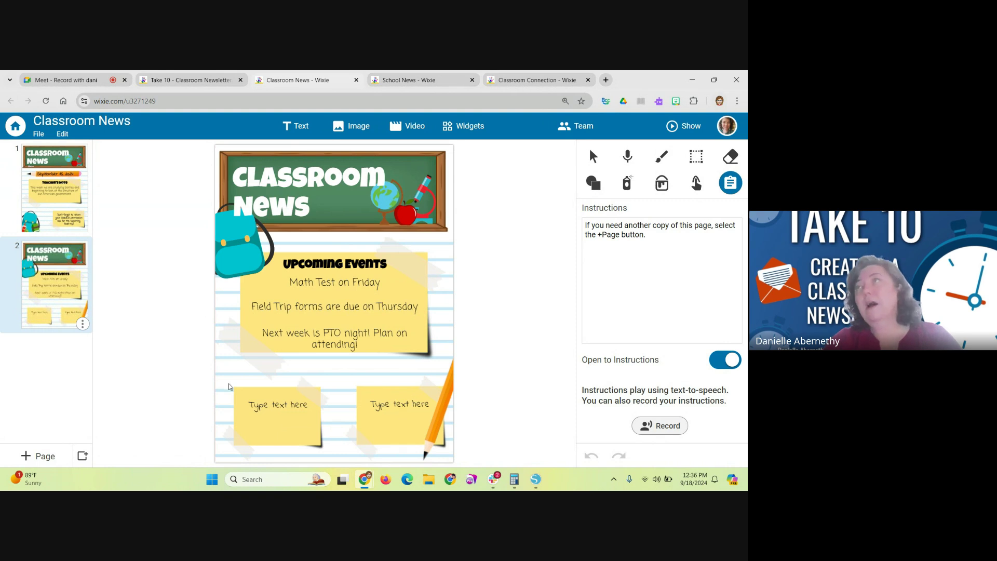
{"action": "left_click", "coordinate": [37, 216]}
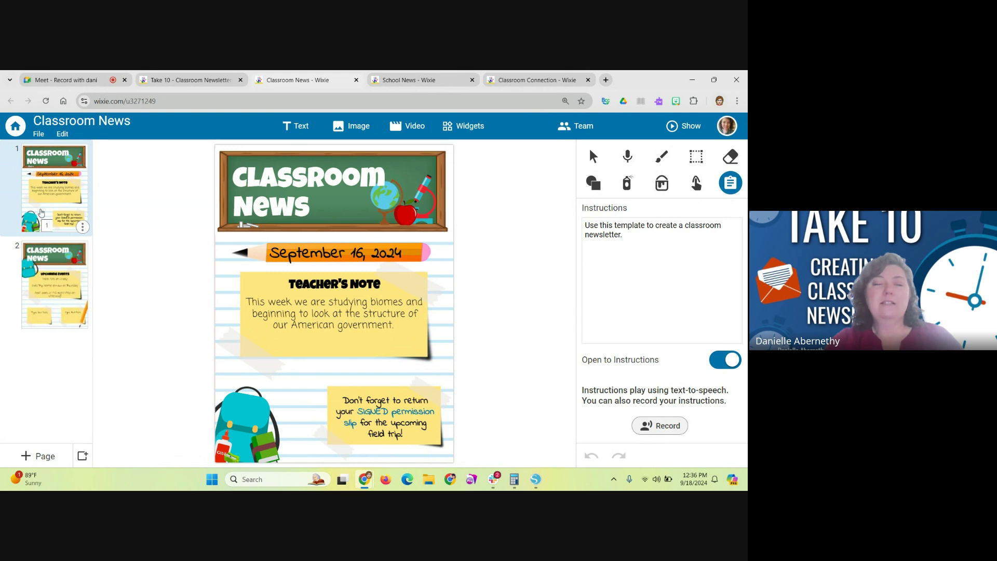
Step: Preview the Classroom News project as a presentation, check its SIGNED permission slip link, and return to editing
{"action": "left_click", "coordinate": [683, 126]}
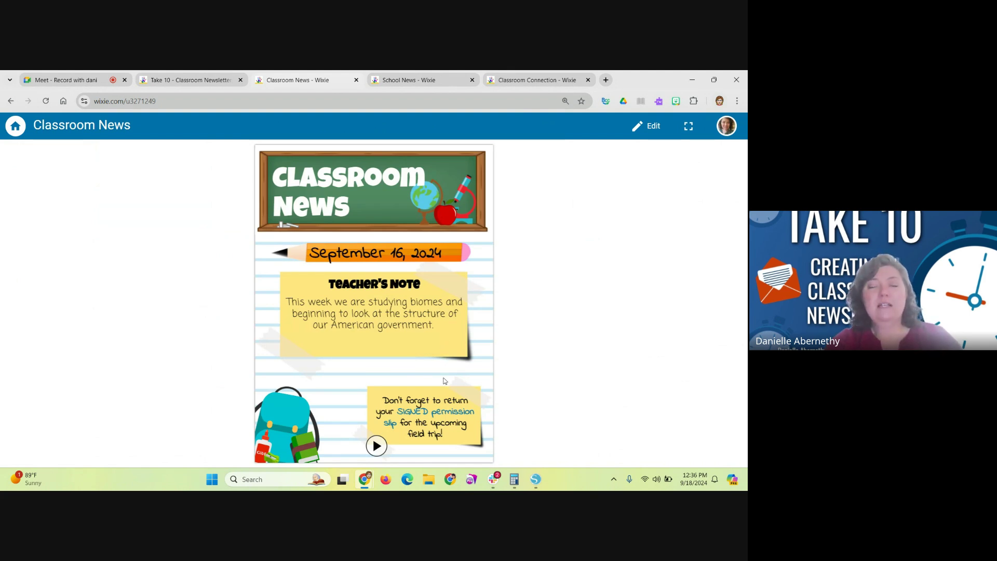
{"action": "left_click", "coordinate": [434, 414]}
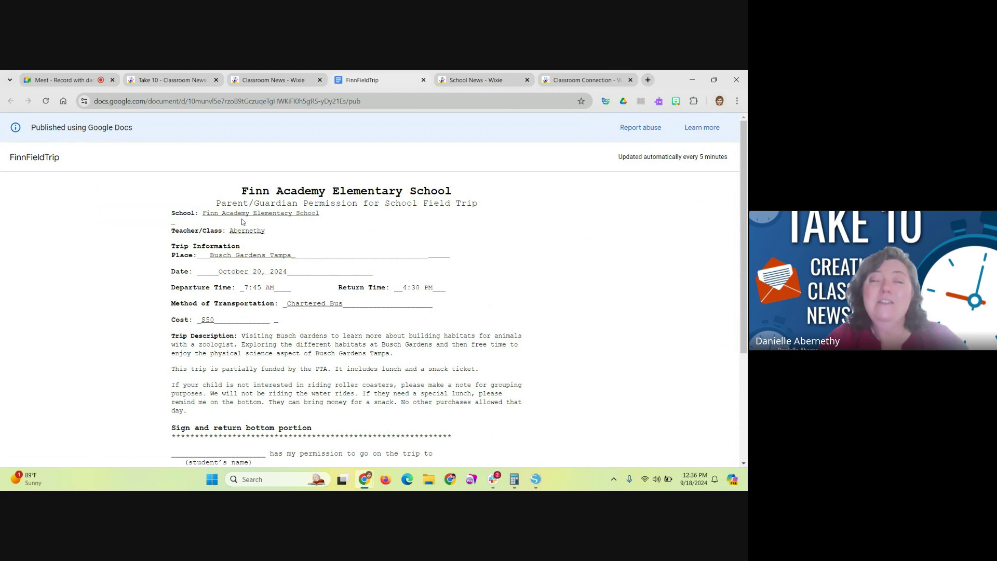
{"action": "left_click", "coordinate": [276, 79]}
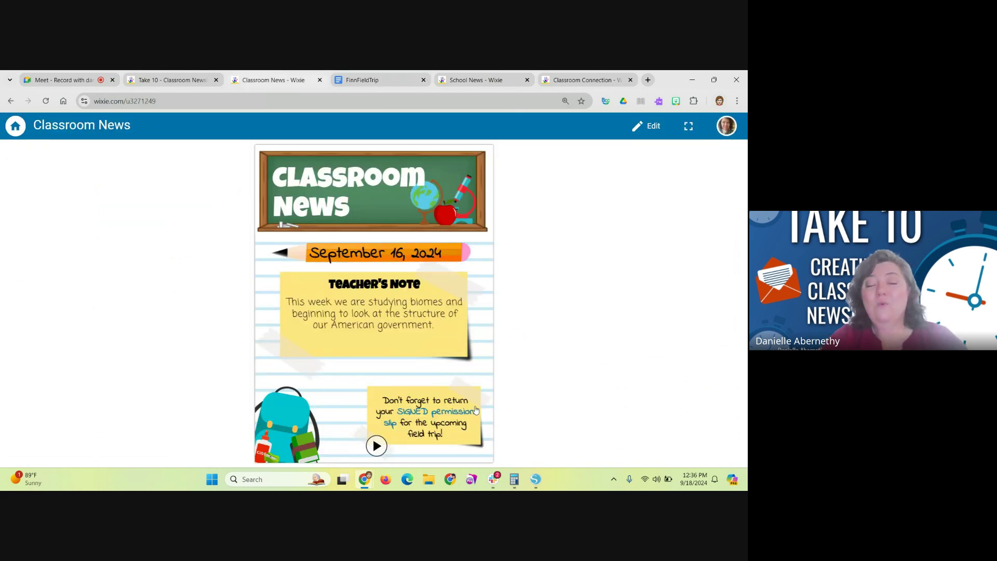
{"action": "left_click", "coordinate": [648, 126]}
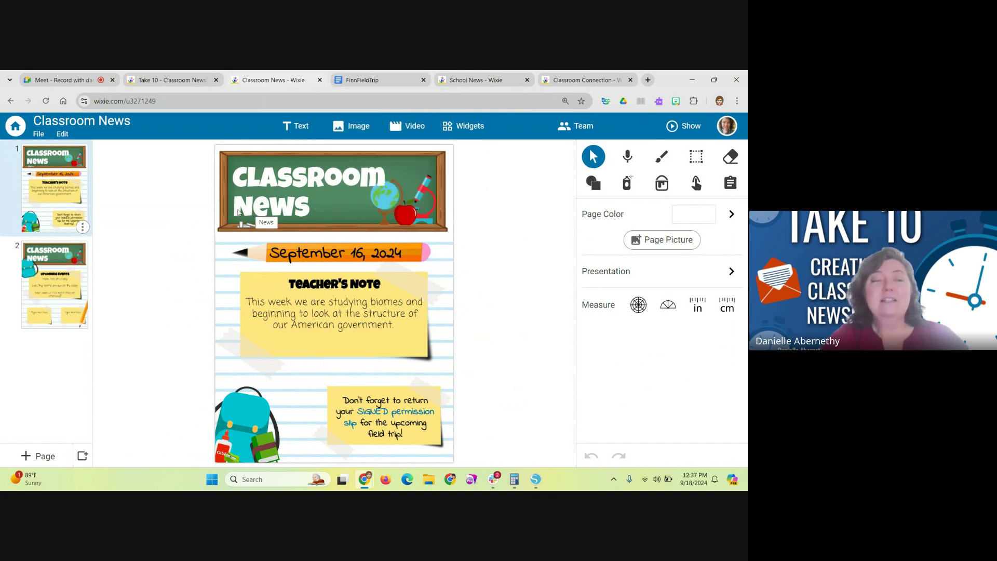
Step: Open the Classroom News assignment from the teacher's assignments and look through the fifth-grade class's student projects
{"action": "left_click", "coordinate": [12, 128]}
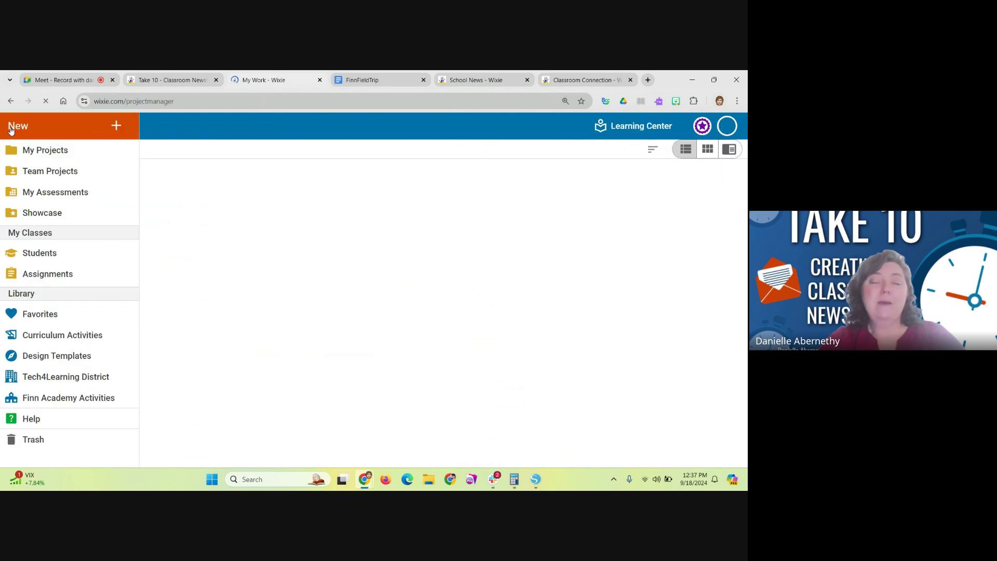
{"action": "left_click", "coordinate": [68, 276]}
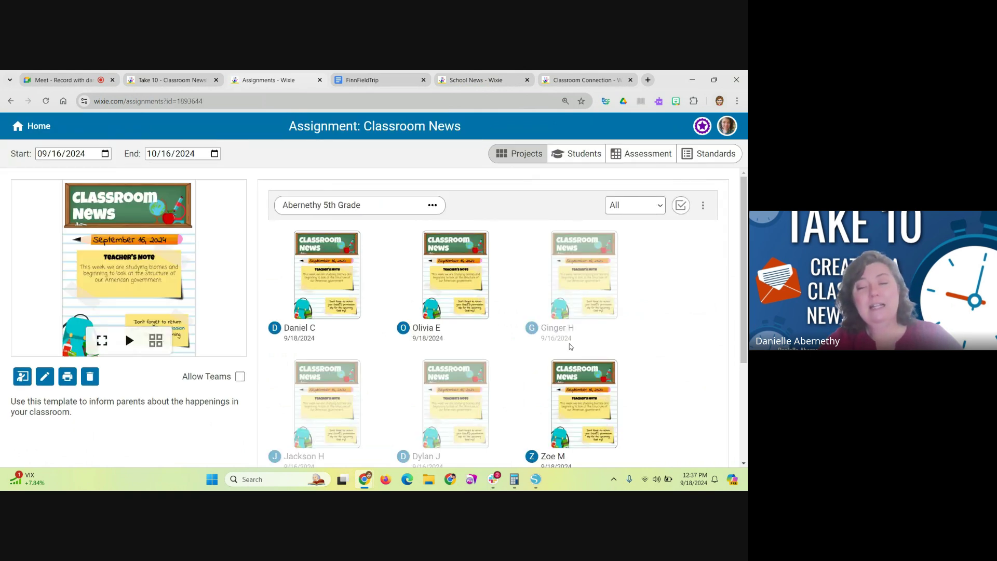
{"action": "scroll", "coordinate": [570, 347], "scroll_direction": "down", "scroll_amount": 2}
{"action": "scroll", "coordinate": [570, 347], "scroll_direction": "up", "scroll_amount": 2}
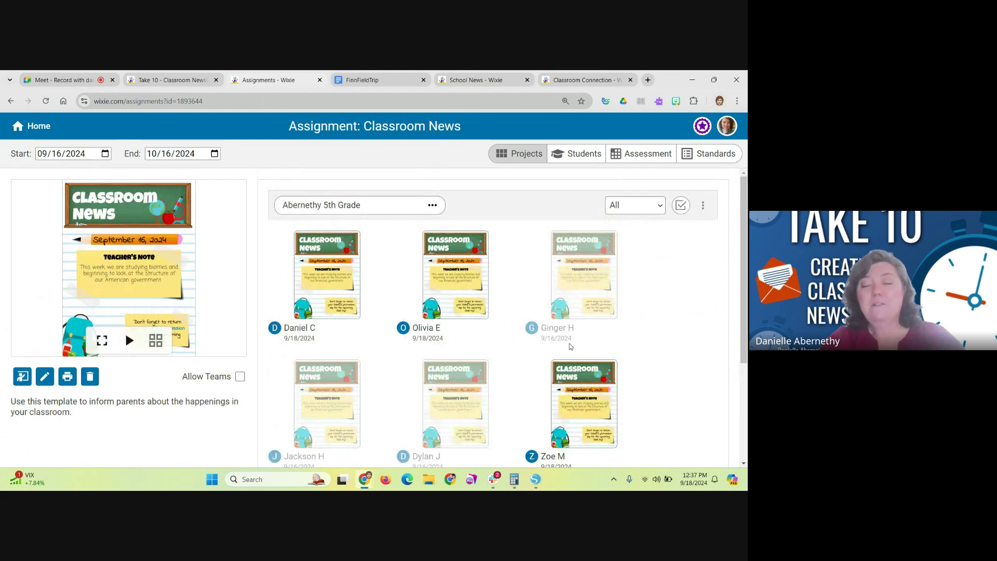
Step: Review the Upcoming Events page of each student's submitted Classroom News newsletter and return to the project list
{"action": "left_click", "coordinate": [335, 277]}
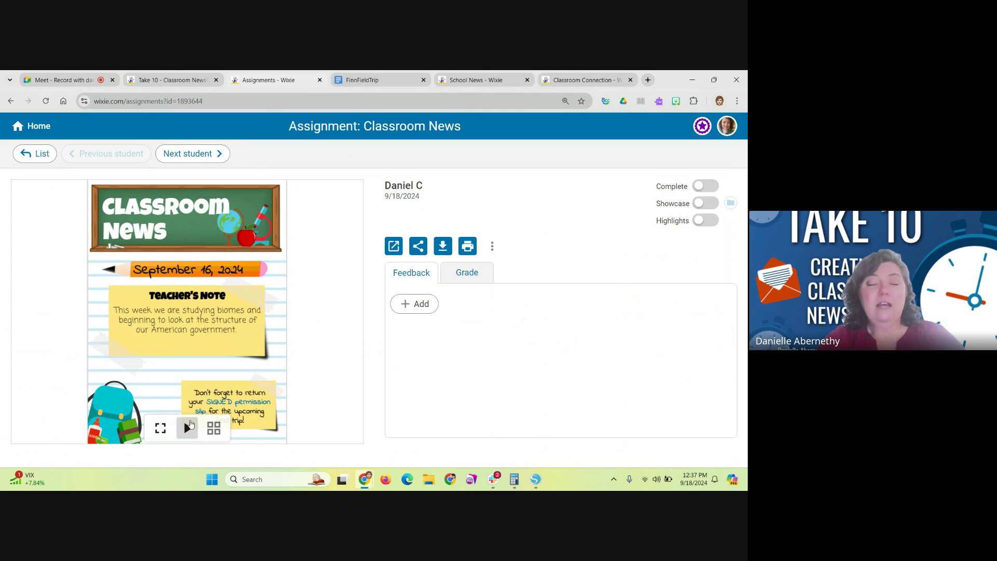
{"action": "left_click", "coordinate": [188, 426]}
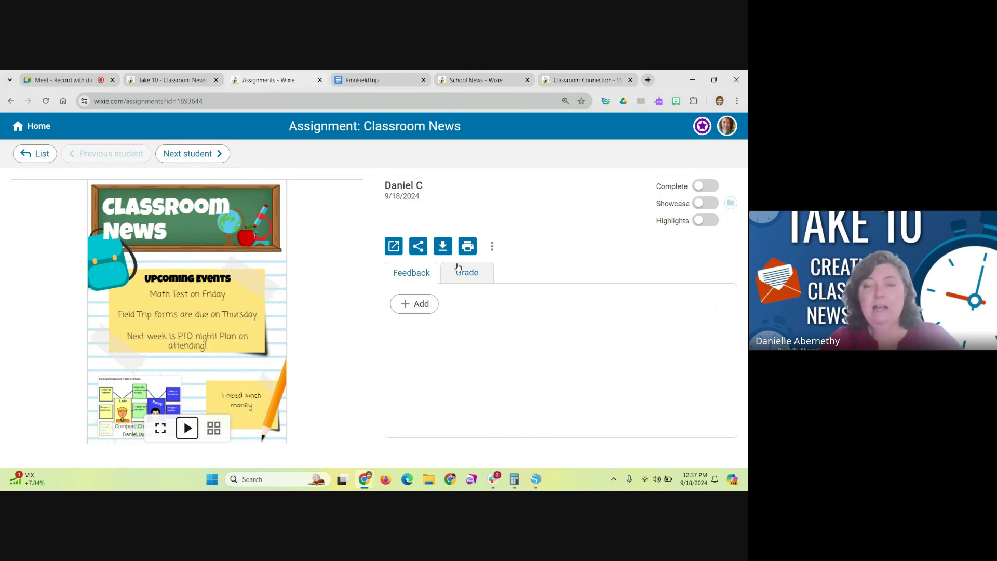
{"action": "left_click", "coordinate": [193, 153]}
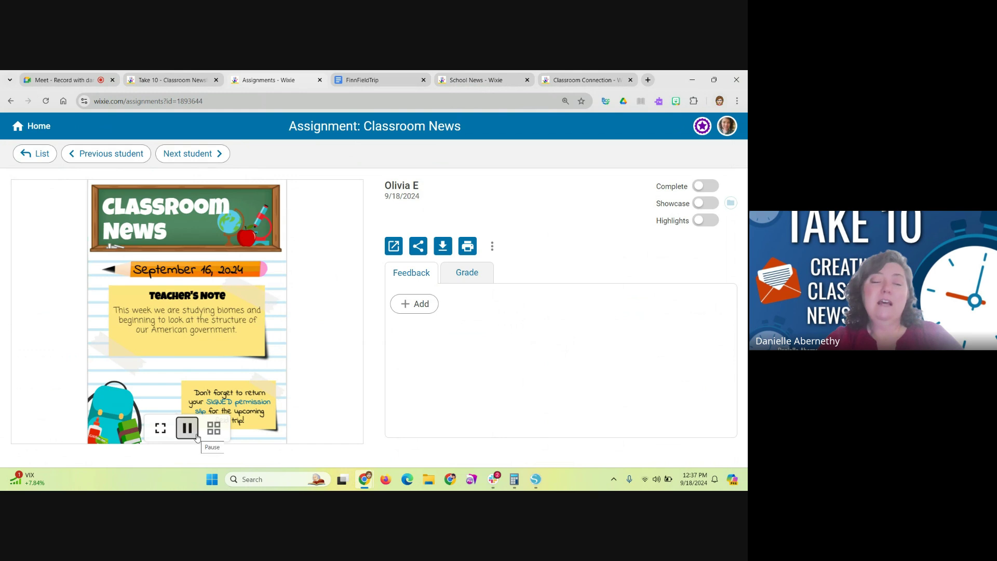
{"action": "left_click", "coordinate": [197, 438]}
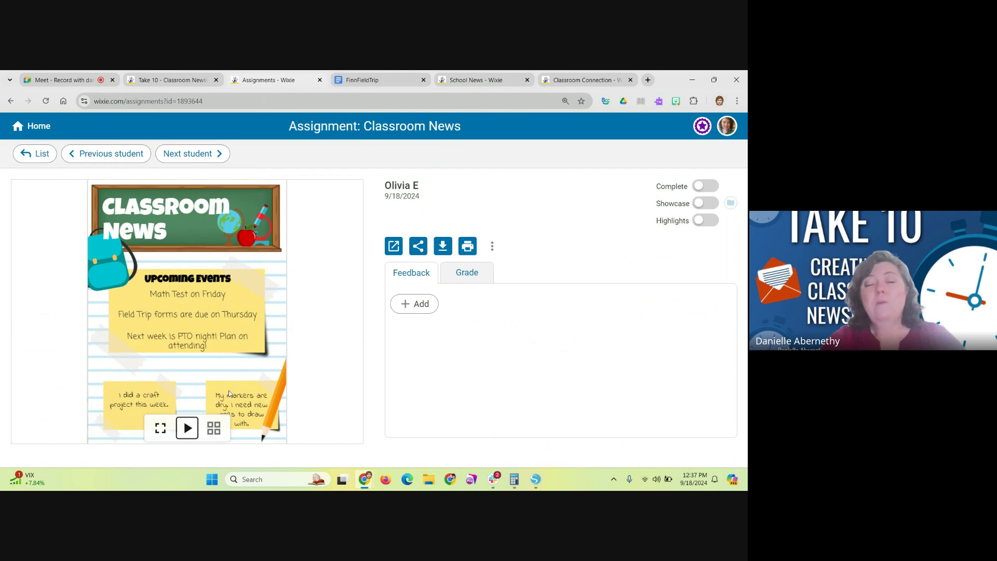
{"action": "left_click", "coordinate": [198, 161]}
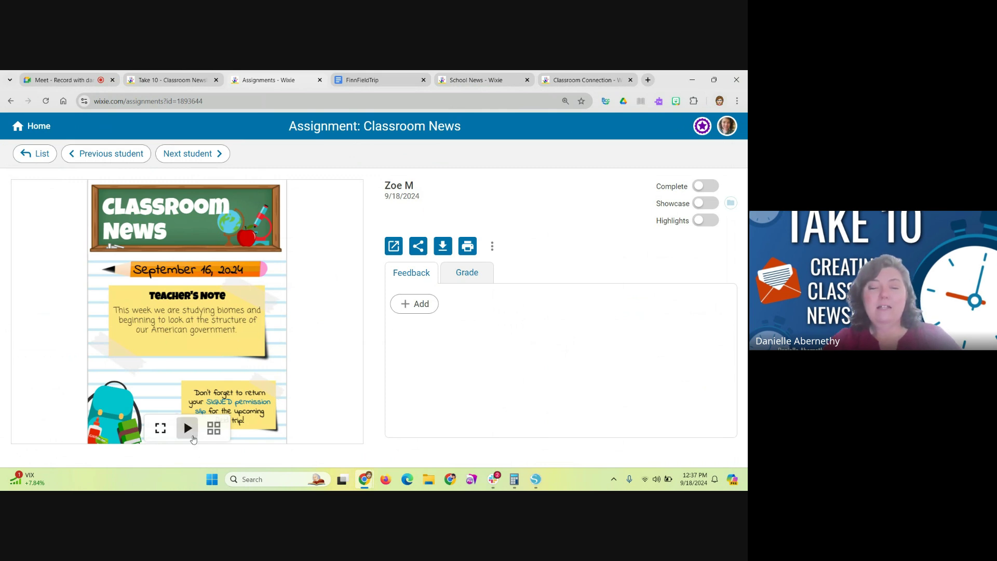
{"action": "left_click", "coordinate": [190, 434]}
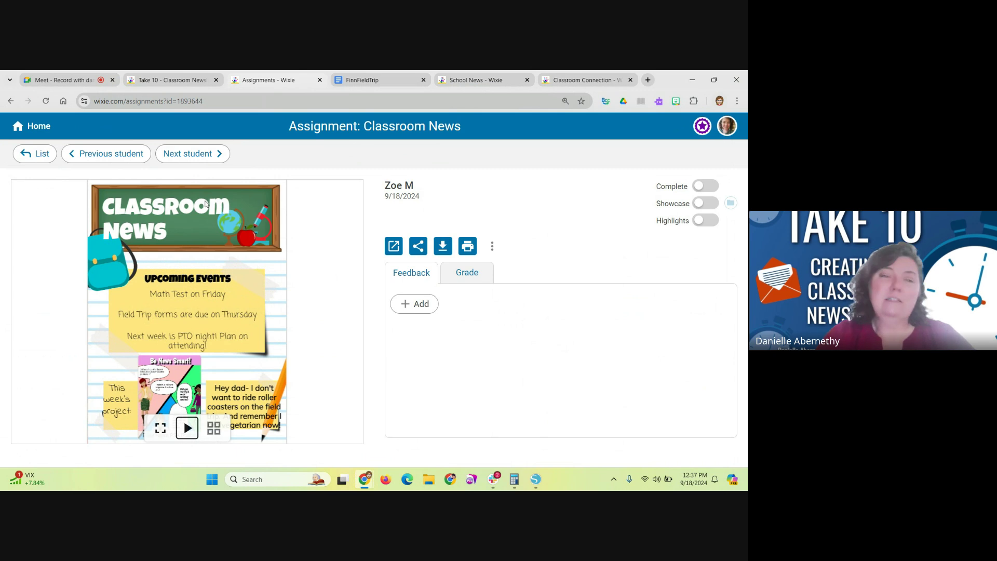
{"action": "left_click", "coordinate": [207, 155]}
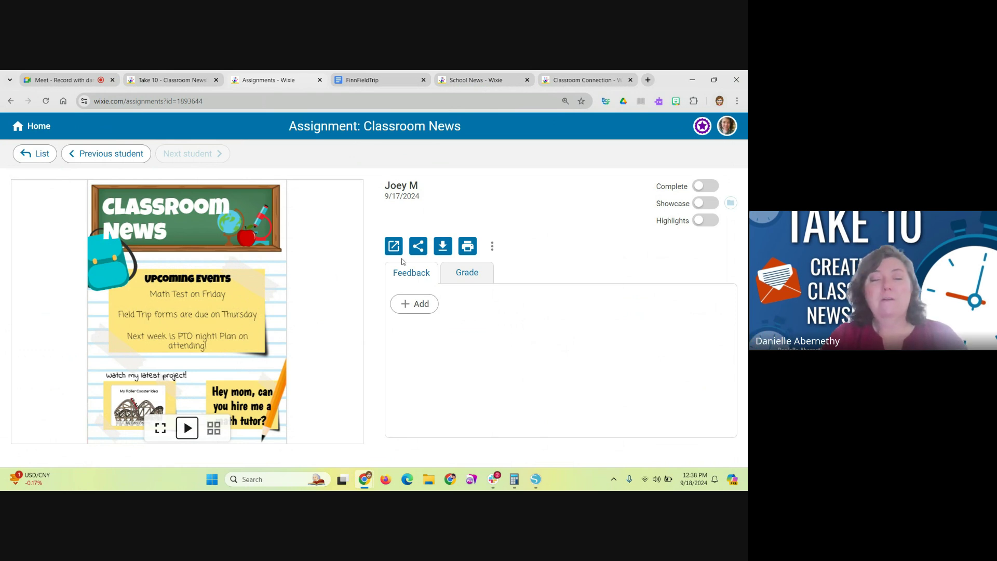
{"action": "left_click", "coordinate": [27, 153]}
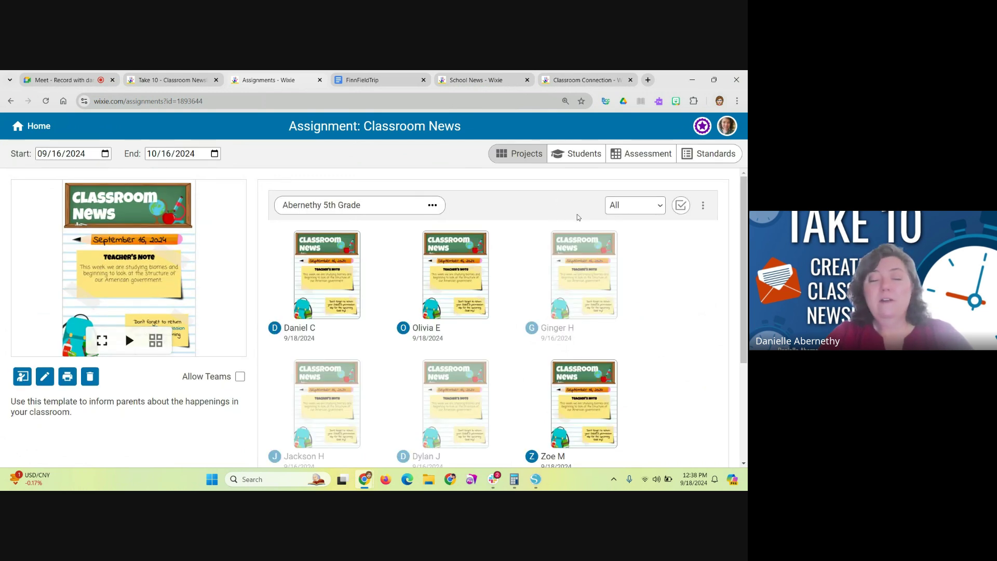
Step: Select all submitted Classroom News projects and use the Project Wizard's Email Families option on them
{"action": "left_click", "coordinate": [680, 206]}
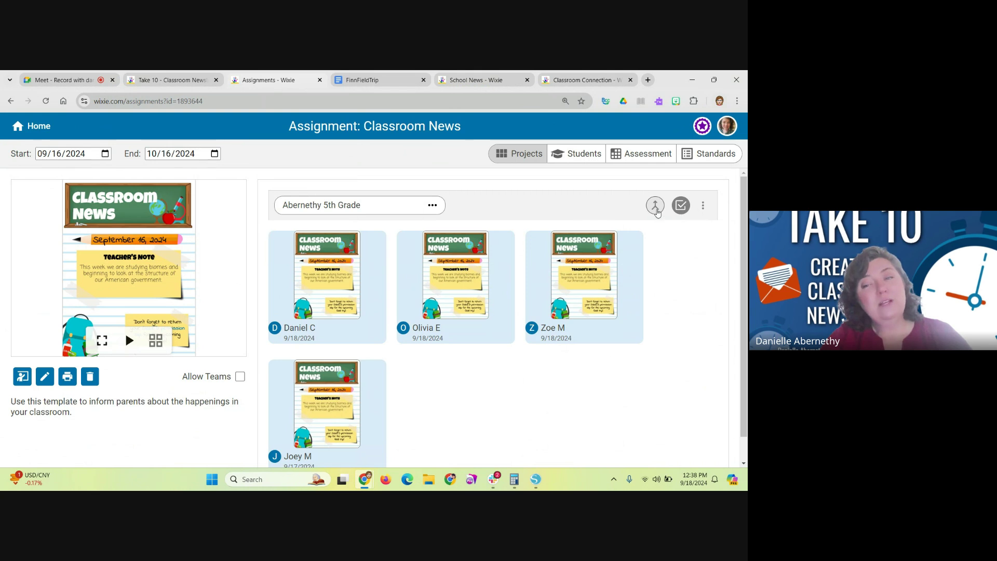
{"action": "left_click", "coordinate": [656, 208]}
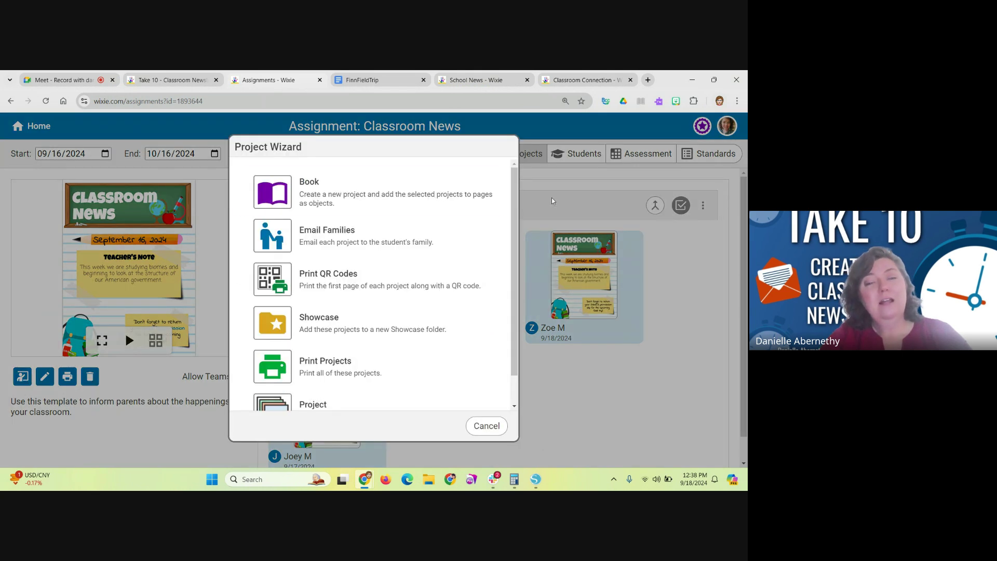
{"action": "left_click", "coordinate": [267, 254]}
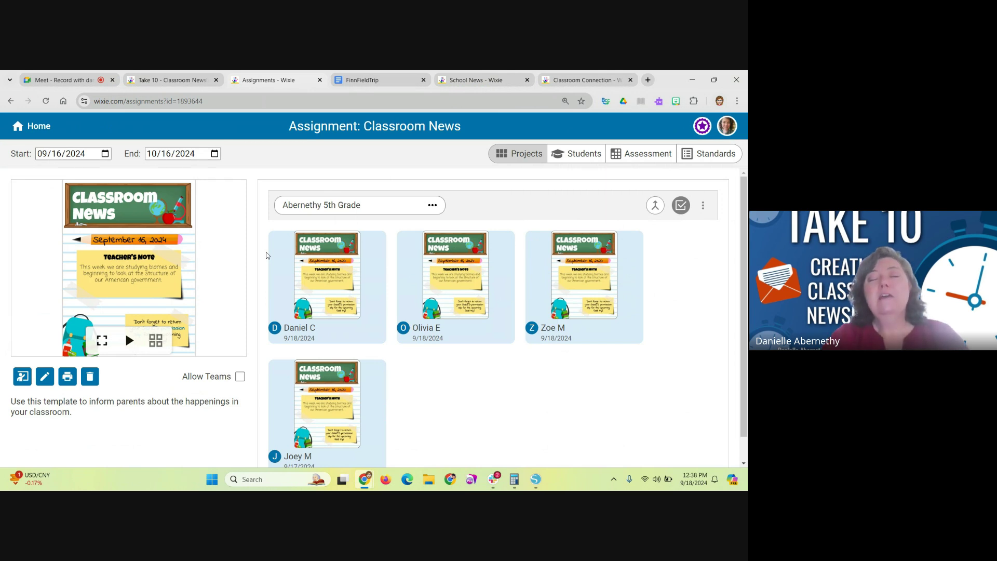
Step: Browse the Learning Center's Training Courses and Hot Topics, dismissing the grades and roles prompt without choosing a role
{"action": "left_click", "coordinate": [23, 131]}
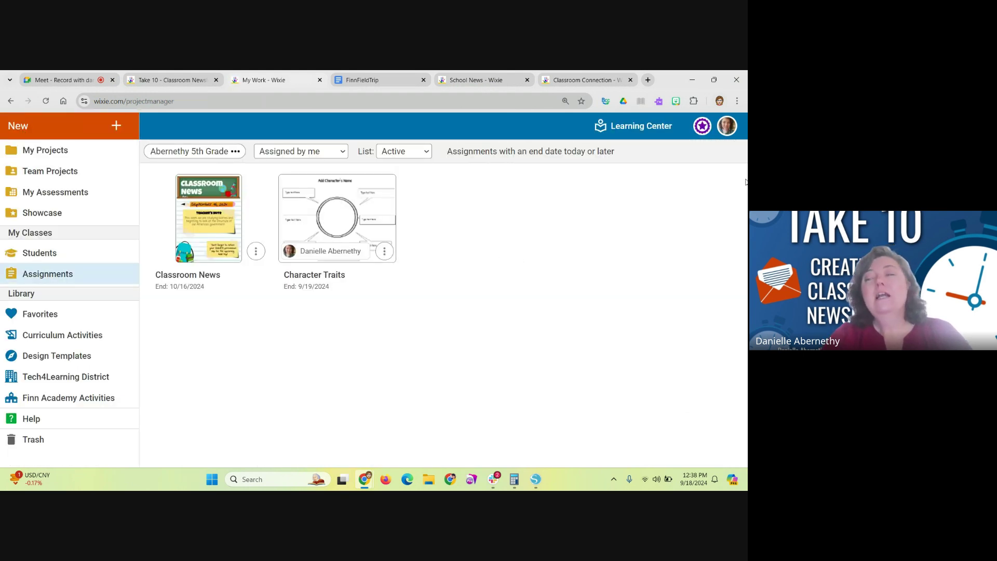
{"action": "left_click", "coordinate": [674, 130]}
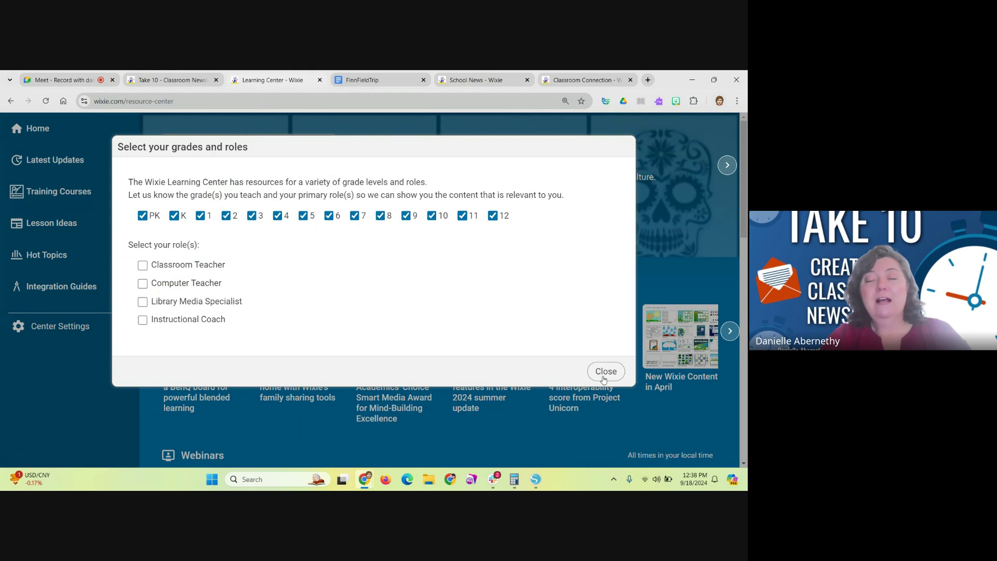
{"action": "left_click", "coordinate": [604, 375]}
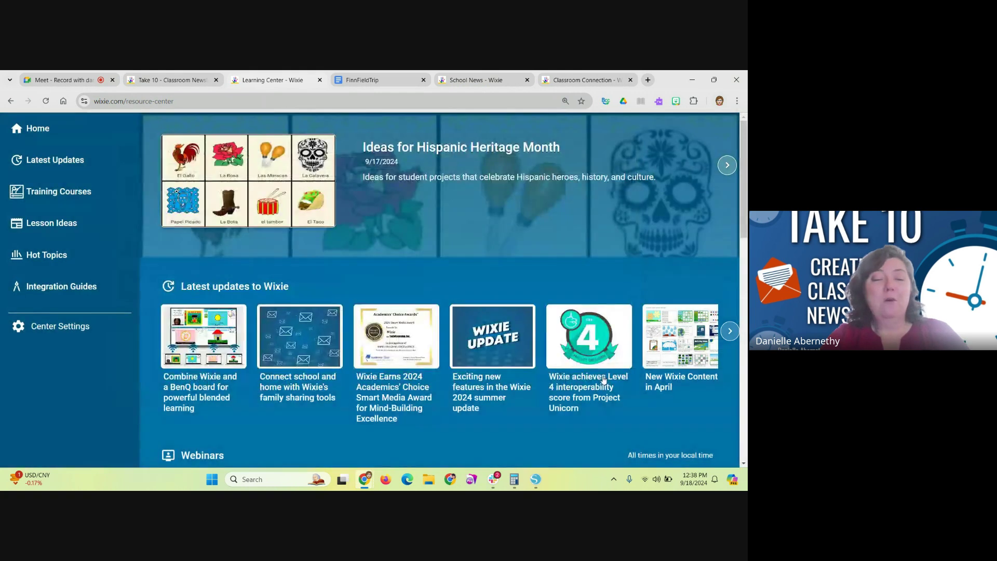
{"action": "left_click", "coordinate": [33, 197]}
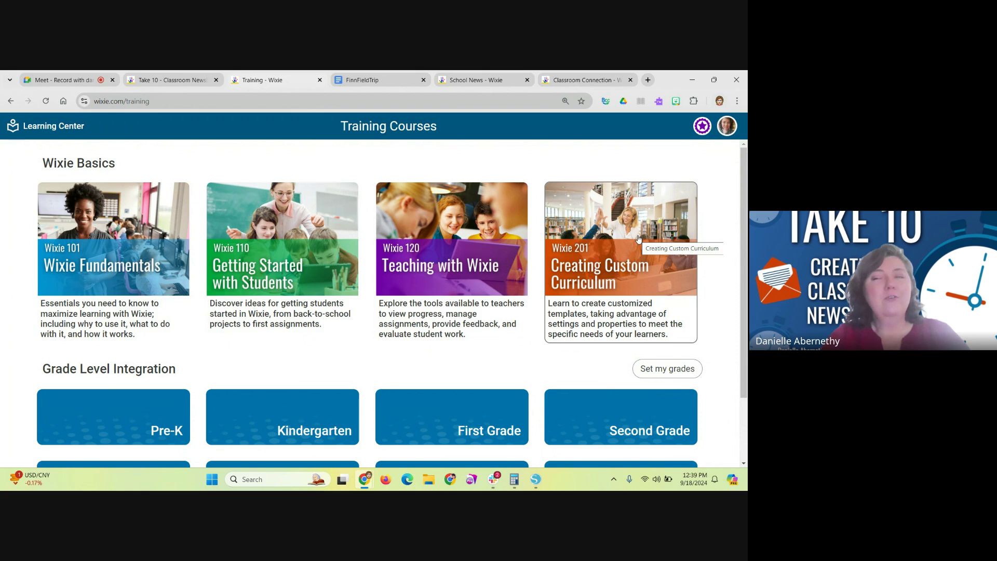
{"action": "left_click", "coordinate": [22, 133]}
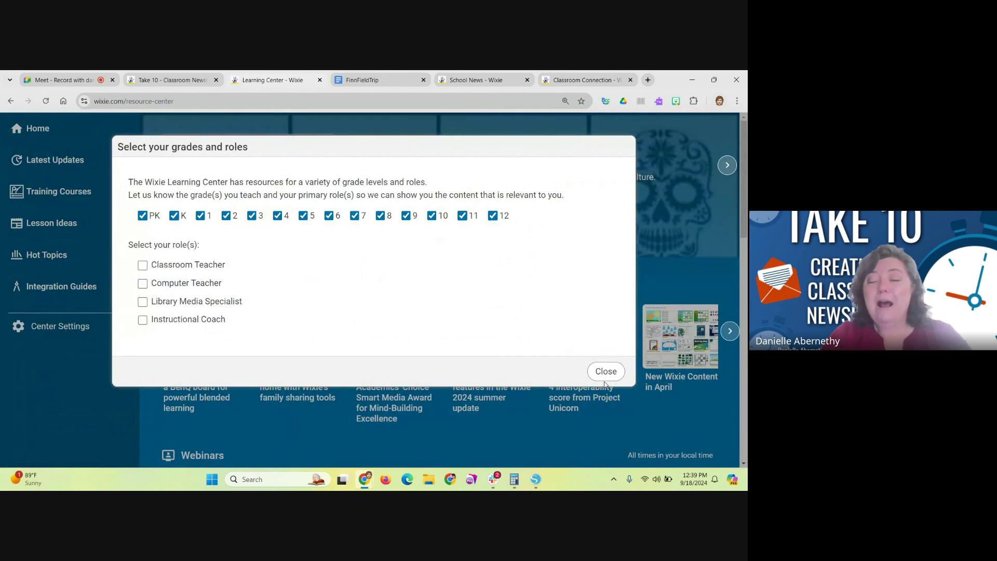
{"action": "left_click", "coordinate": [606, 371]}
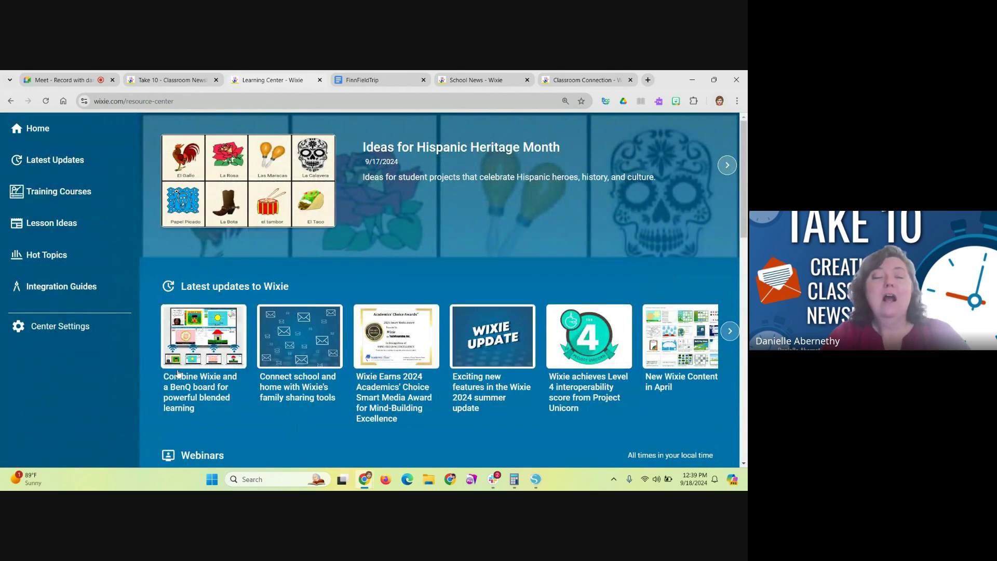
{"action": "left_click", "coordinate": [112, 266]}
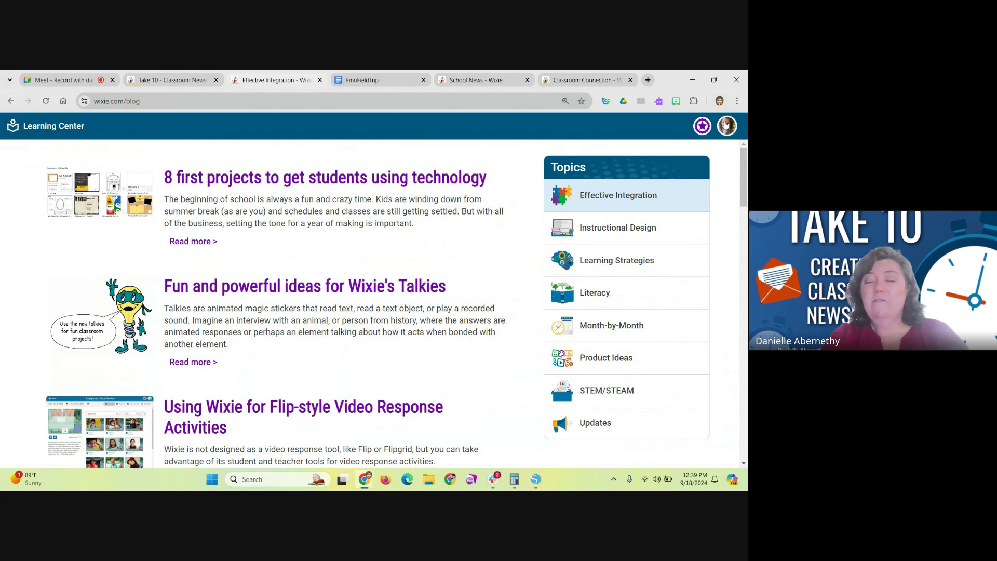
Step: Check the class's family connections in the account settings, and return to the Take 10 presentation
{"action": "left_click", "coordinate": [726, 125]}
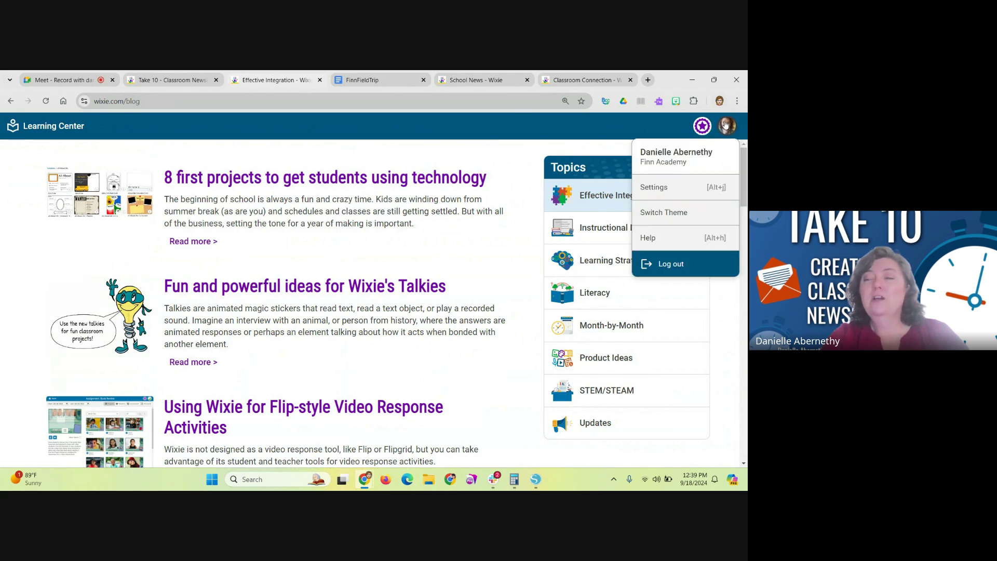
{"action": "left_click", "coordinate": [667, 188]}
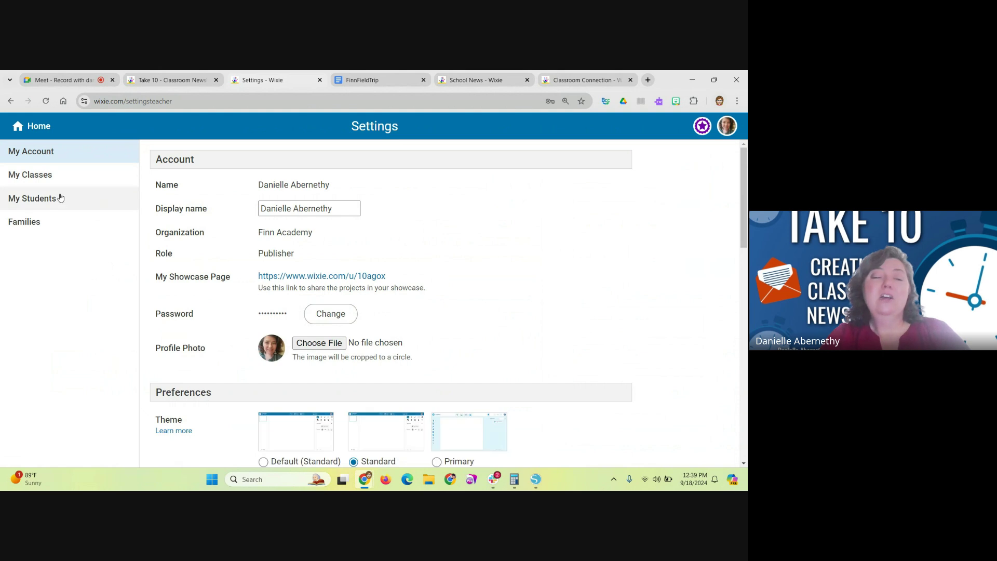
{"action": "left_click", "coordinate": [56, 179]}
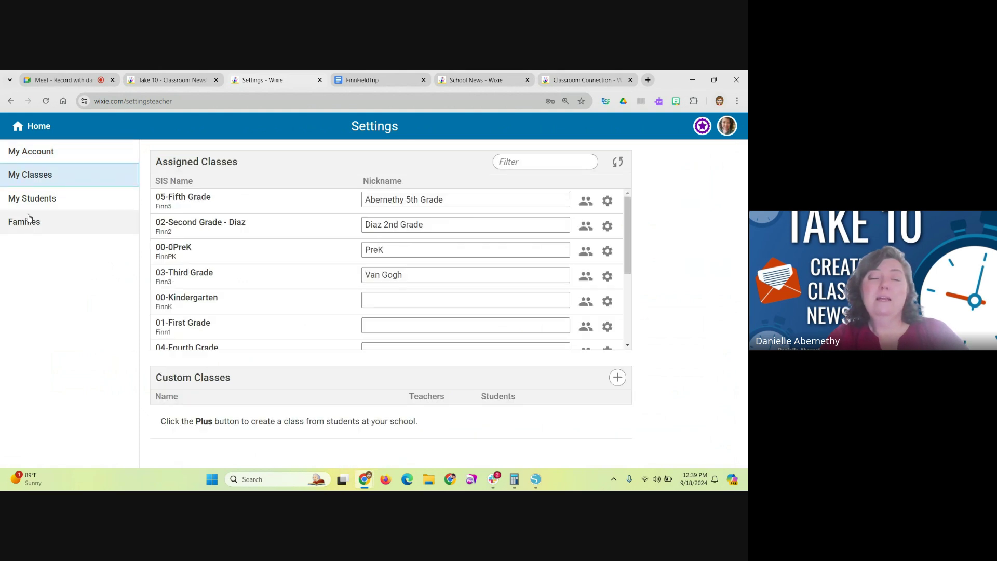
{"action": "left_click", "coordinate": [26, 221]}
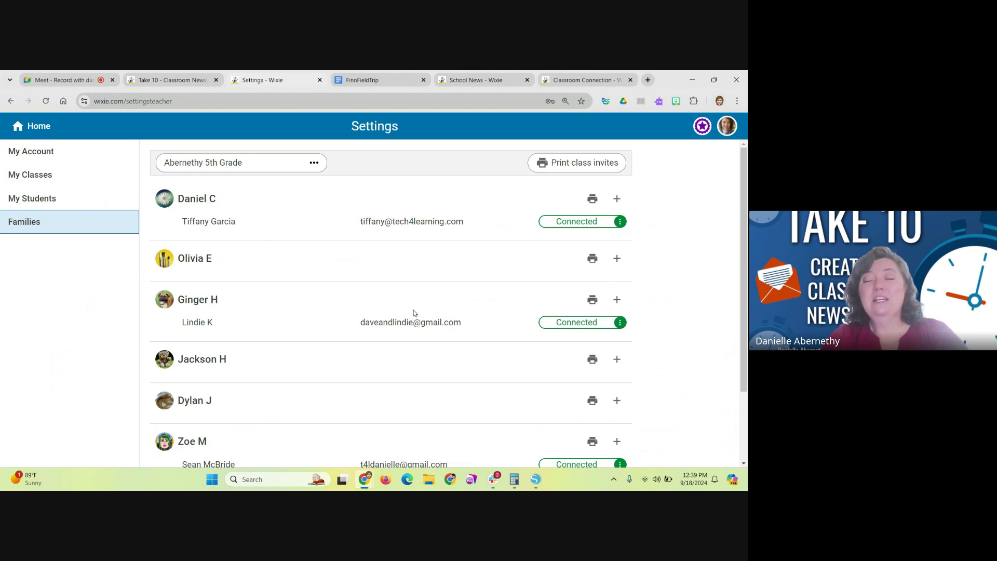
{"action": "scroll", "coordinate": [414, 313], "scroll_direction": "down", "scroll_amount": 2}
{"action": "scroll", "coordinate": [415, 313], "scroll_direction": "down", "scroll_amount": 1}
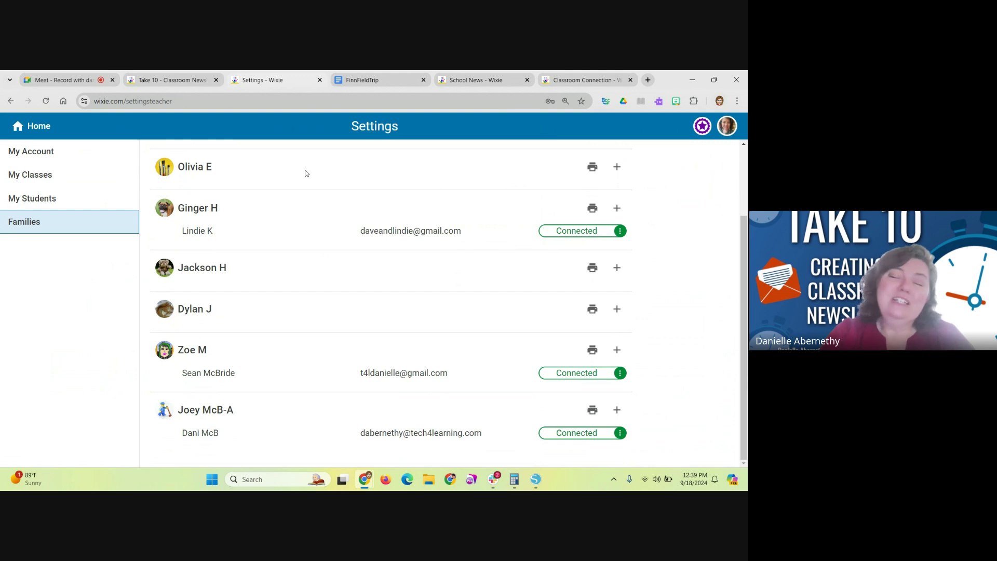
{"action": "left_click", "coordinate": [179, 84]}
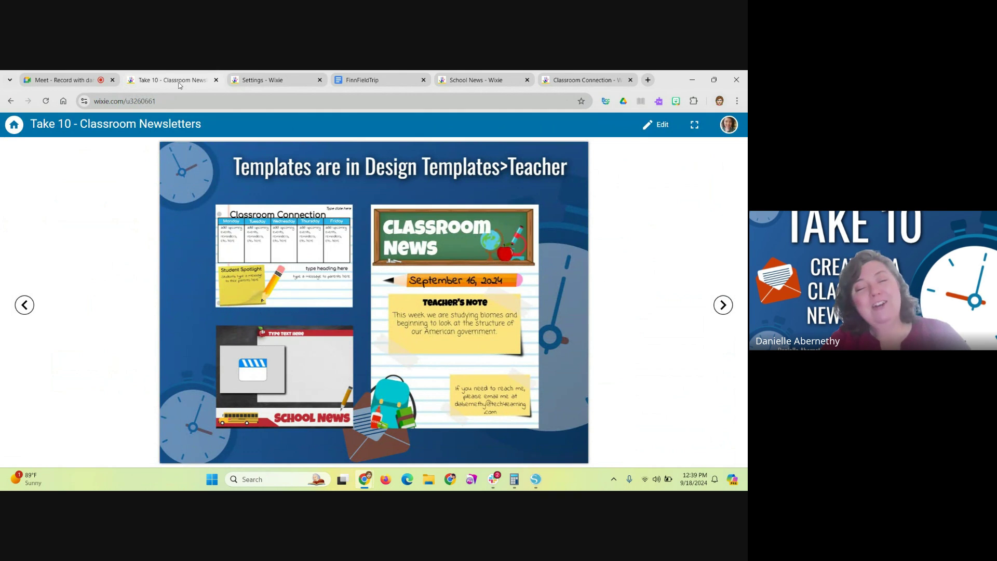